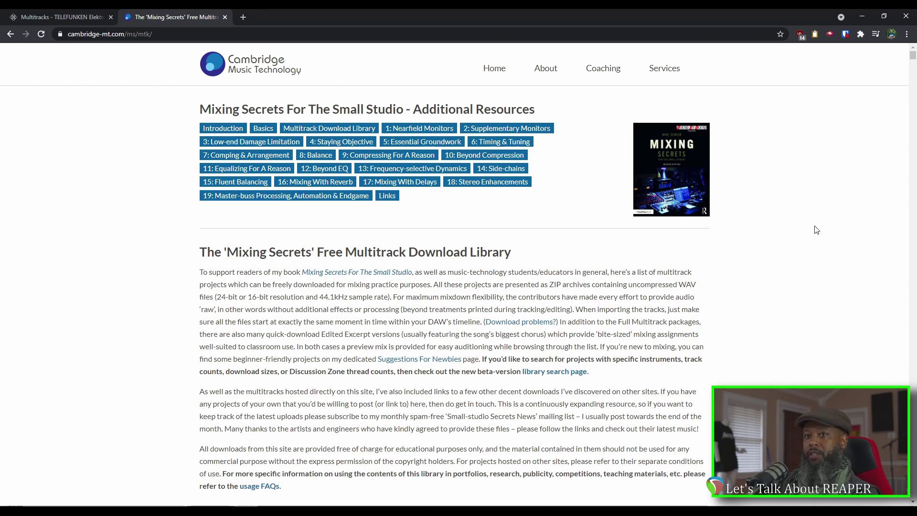
Step: Scroll down the Mixing Secrets multitrack page to the Browse All 469 Projects genre links
scroll(814, 229, "down", 15)
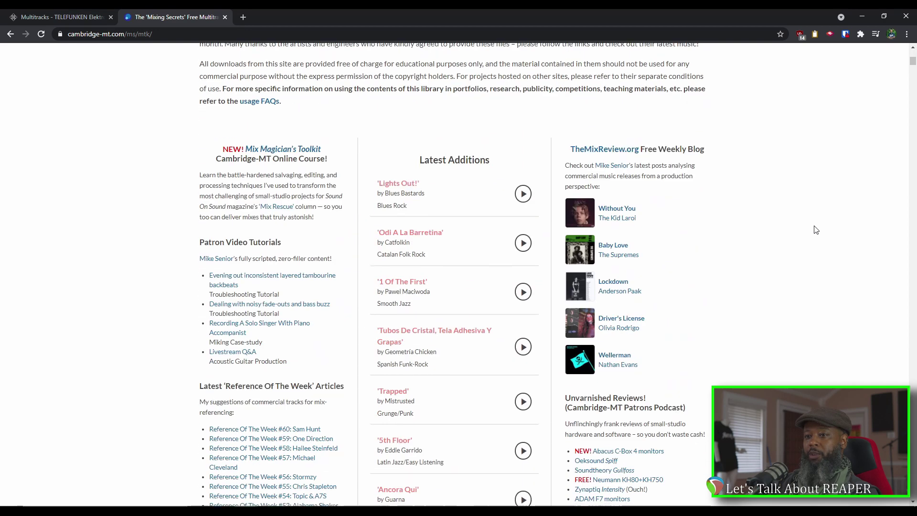
scroll(769, 235, "down", 7)
scroll(511, 305, "down", 1)
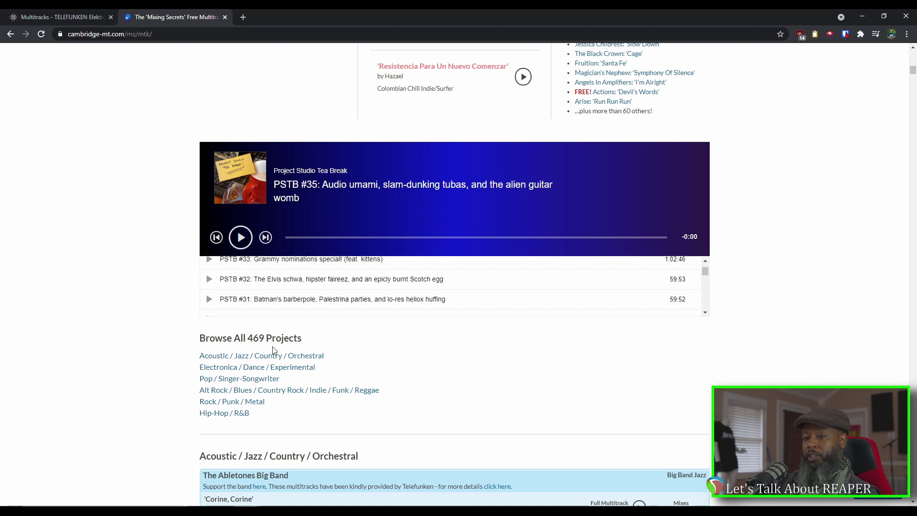
scroll(253, 124, "down", 6)
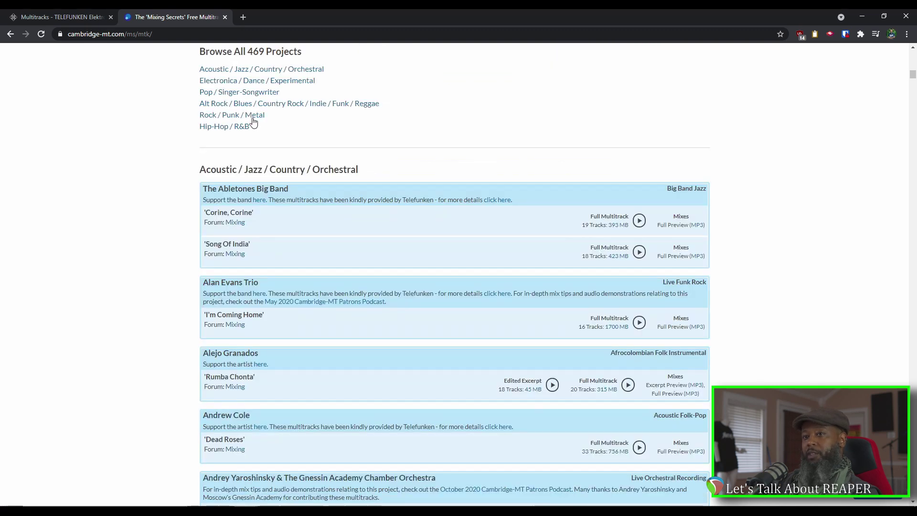
Step: Open the Rock / Punk / Metal project list
left_click(253, 118)
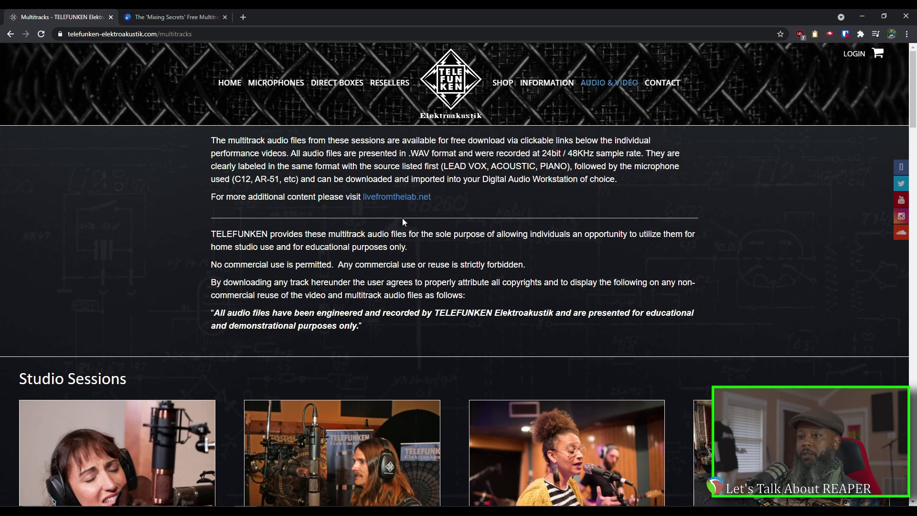
Step: Follow the livefromthelab.net link to the Live From The Lab YouTube channel
left_click(403, 197)
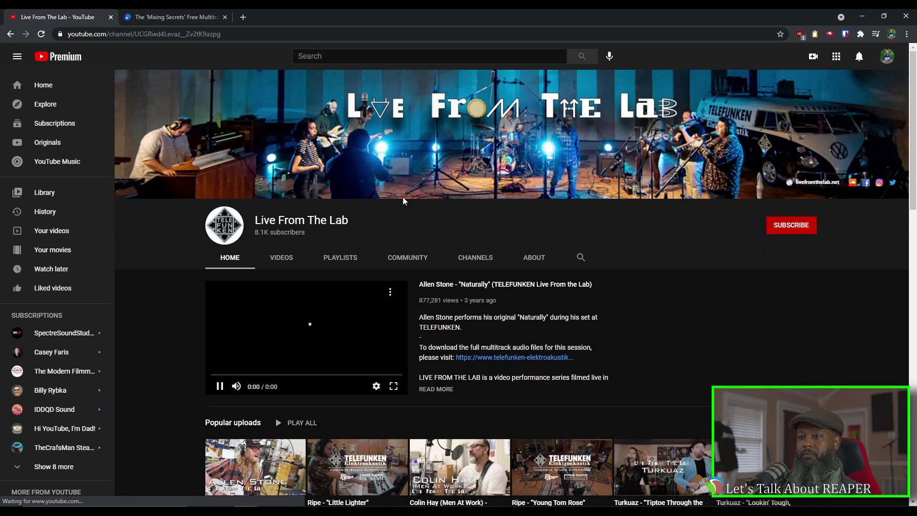
Step: Search the channel for 'balkun brohters' and open the Balkun Brothers "So Hi. So Lo." video
left_click(581, 257)
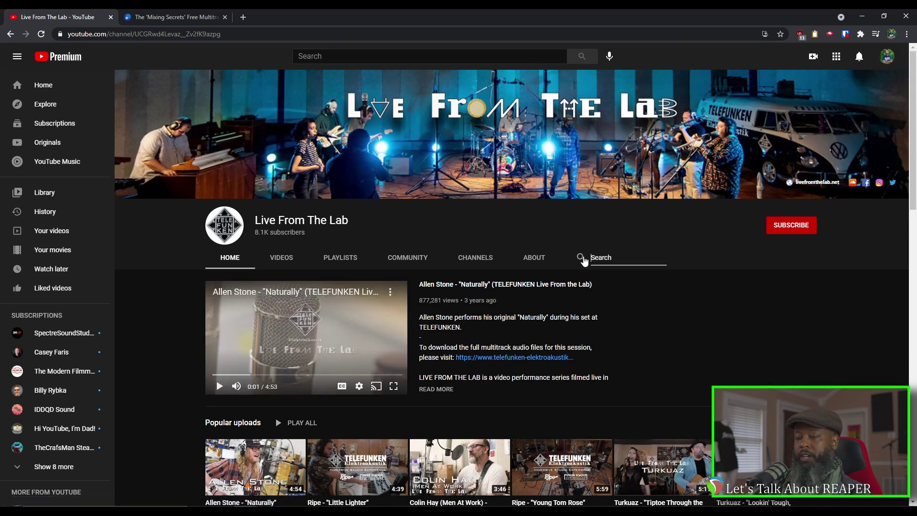
type("balkun brohters")
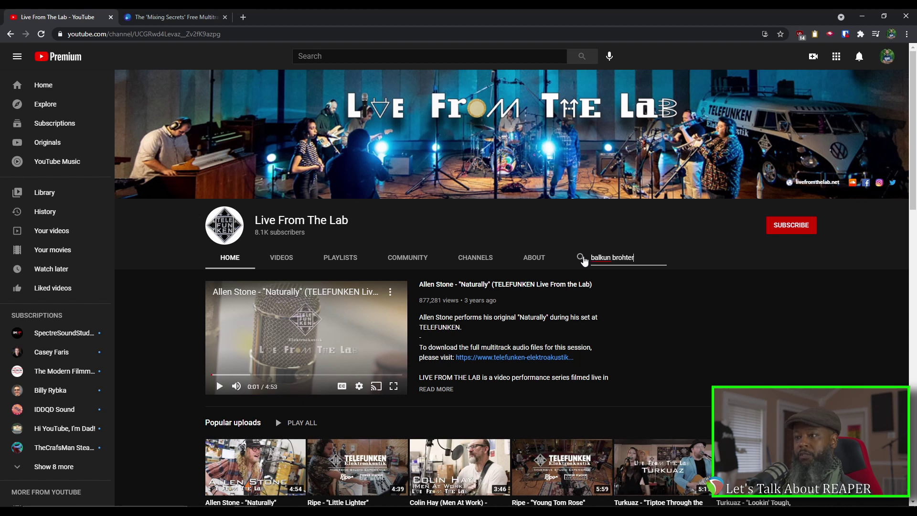
key("Return")
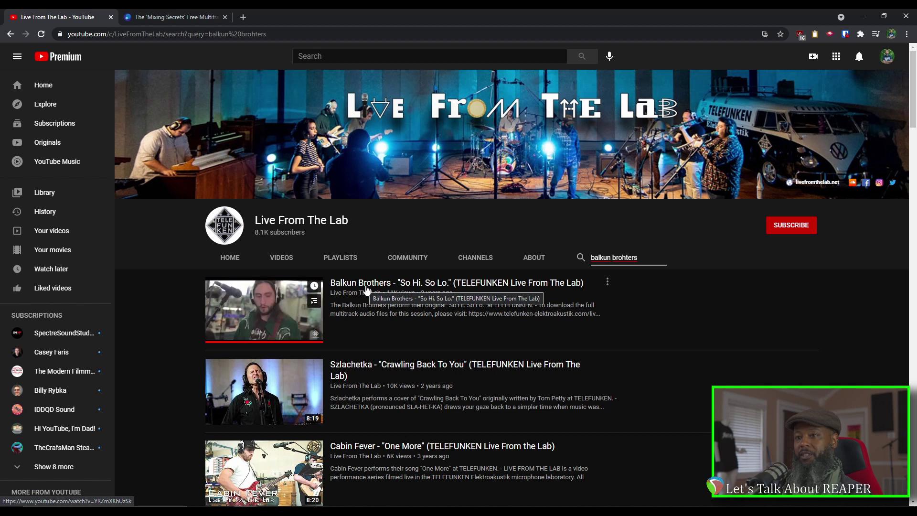
left_click(367, 287)
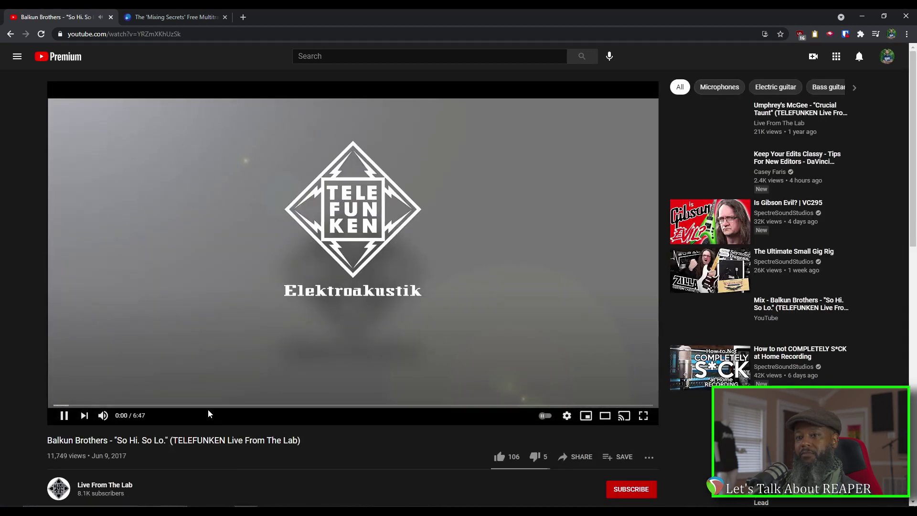
Step: Pause the video, expand its description, and follow the Telefunken multitrack download link
left_click(213, 407)
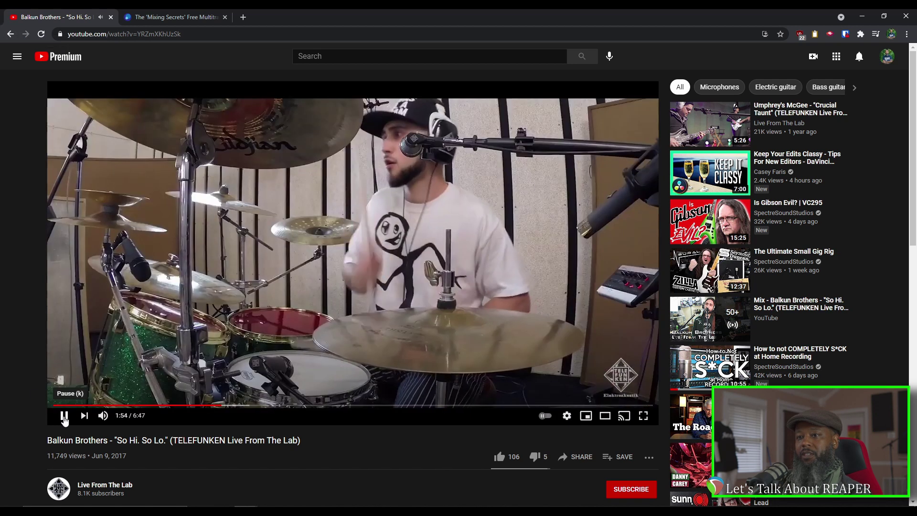
left_click(64, 415)
scroll(143, 406, "down", 3)
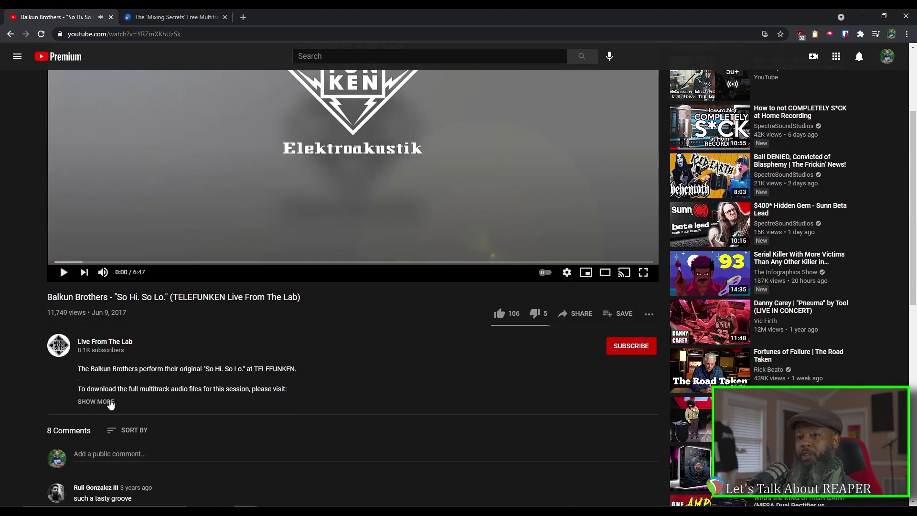
left_click(109, 404)
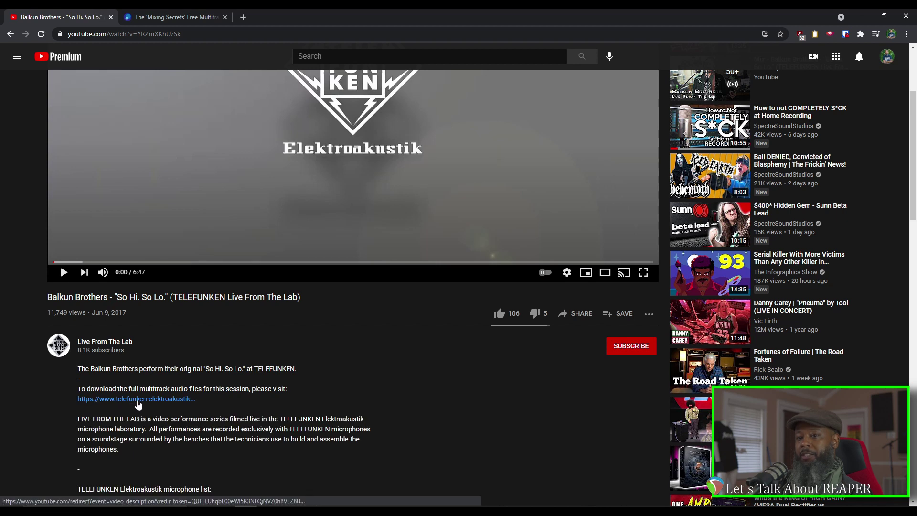
scroll(148, 404, "down", 1)
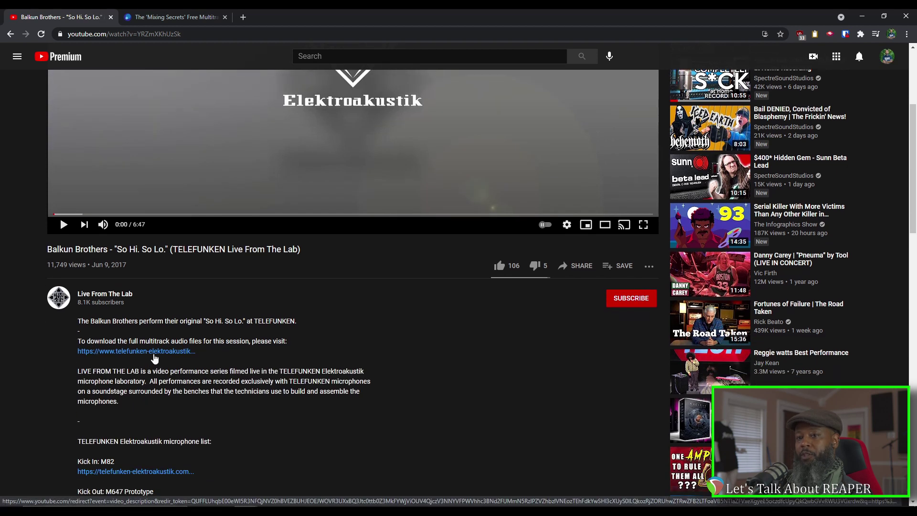
left_click(155, 352)
Step: Find 'balku' on the Season 3 page and download the "So Hi. So Lo." multitrack zip
scroll(154, 351, "down", 10)
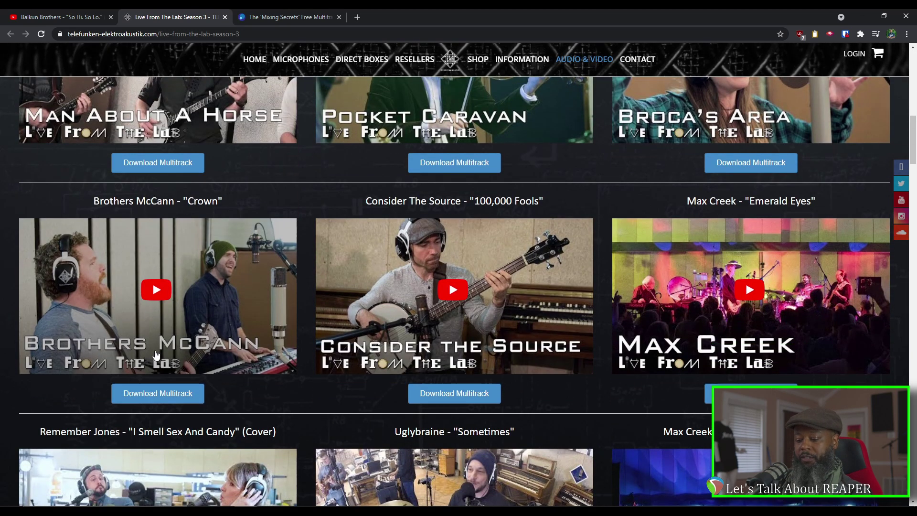
key("ctrl+f")
type("balku")
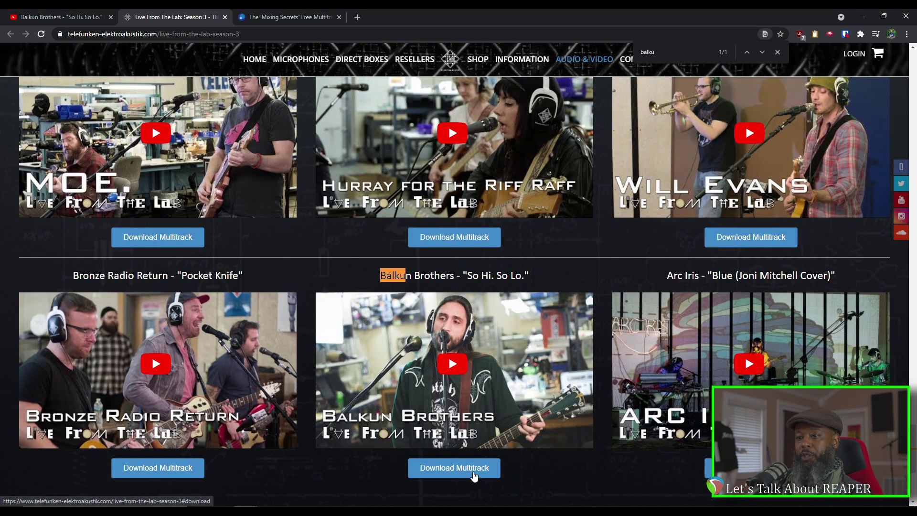
left_click(474, 476)
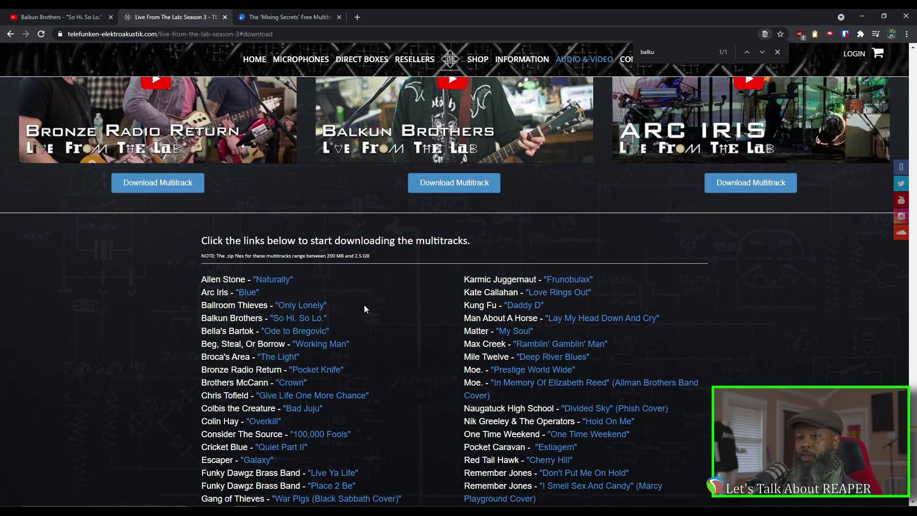
left_click(314, 318)
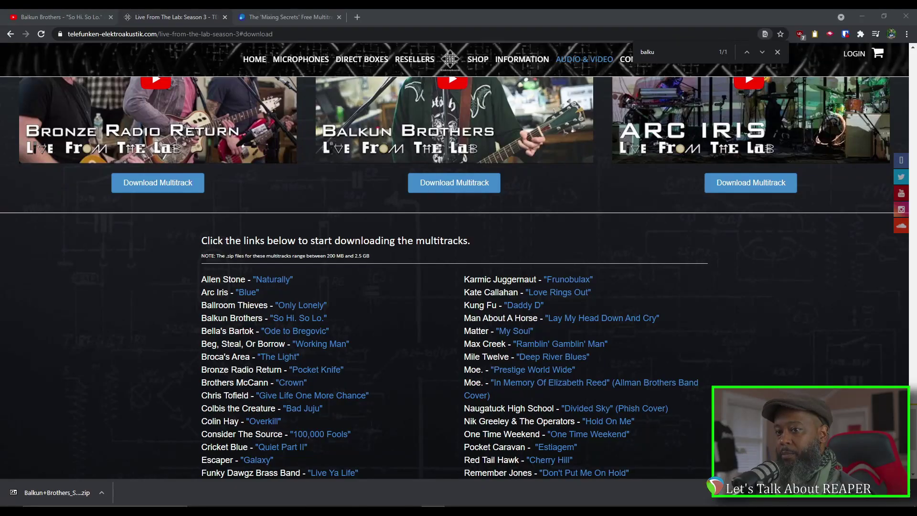
left_click(906, 16)
Step: Open the extracted Balkun Brothers folder of 20 WAV stems, then launch REAPER
left_click_drag(17, 420, 127, 225)
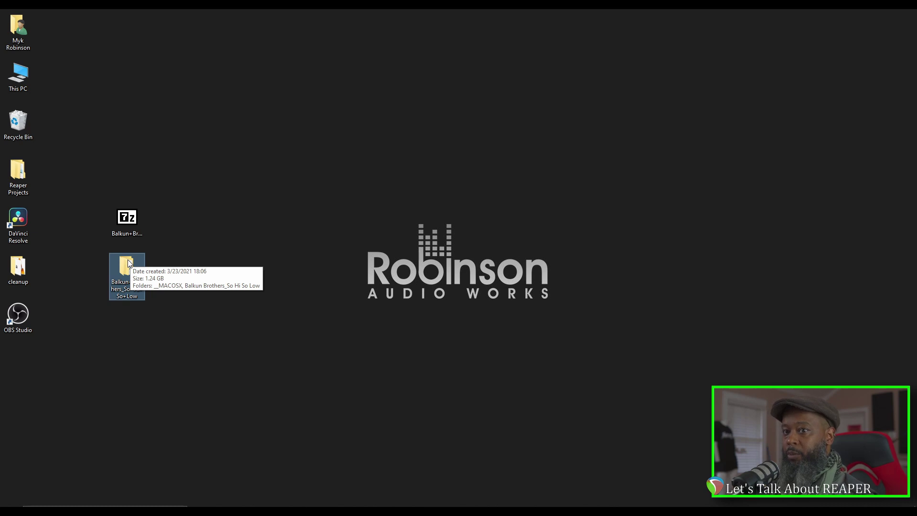
double_click(127, 268)
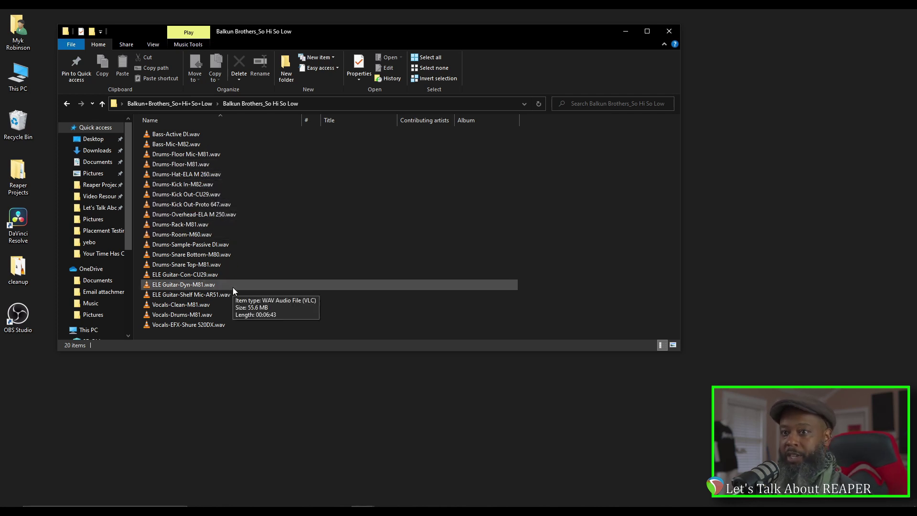
left_click(386, 505)
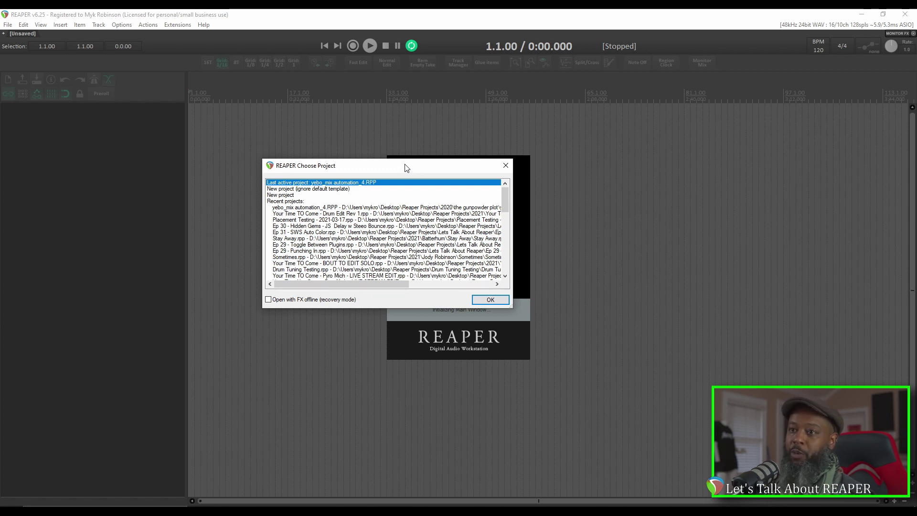
Step: Start a new empty project and begin entering the file name 'Balkun Border'
double_click(286, 194)
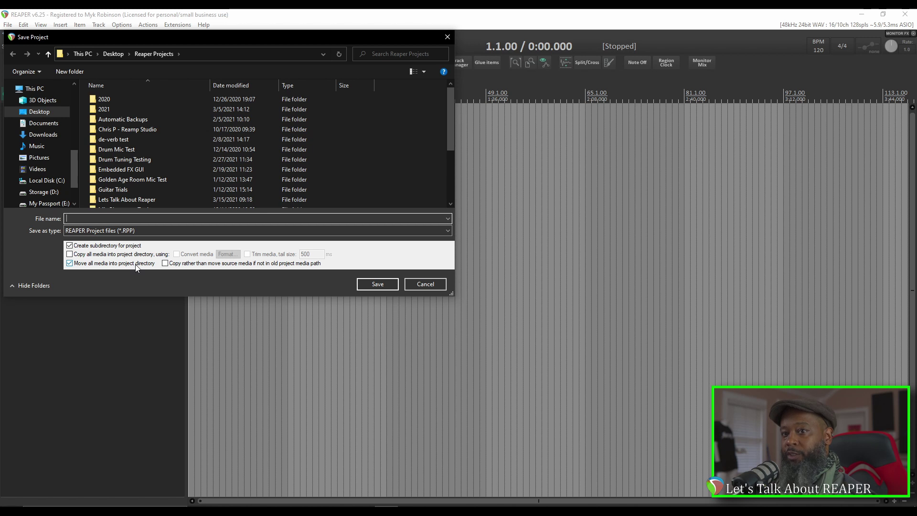
type("Balk")
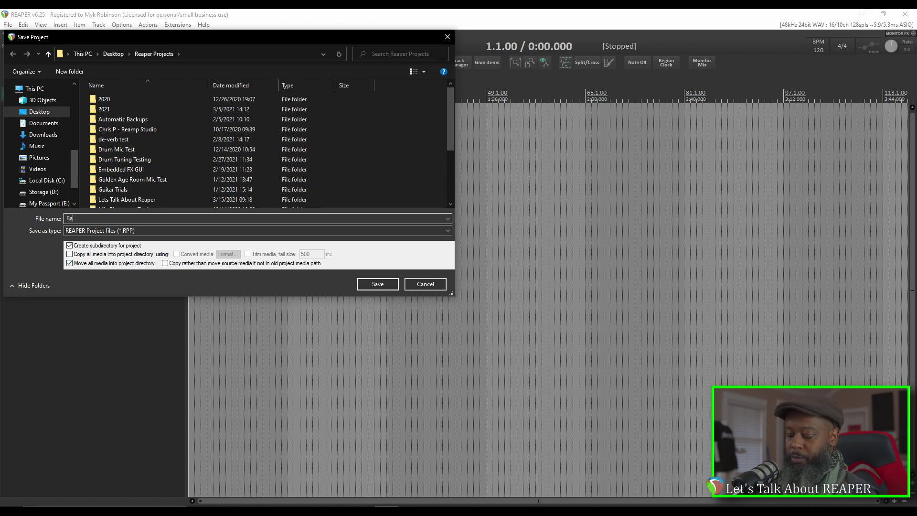
type("un Bor")
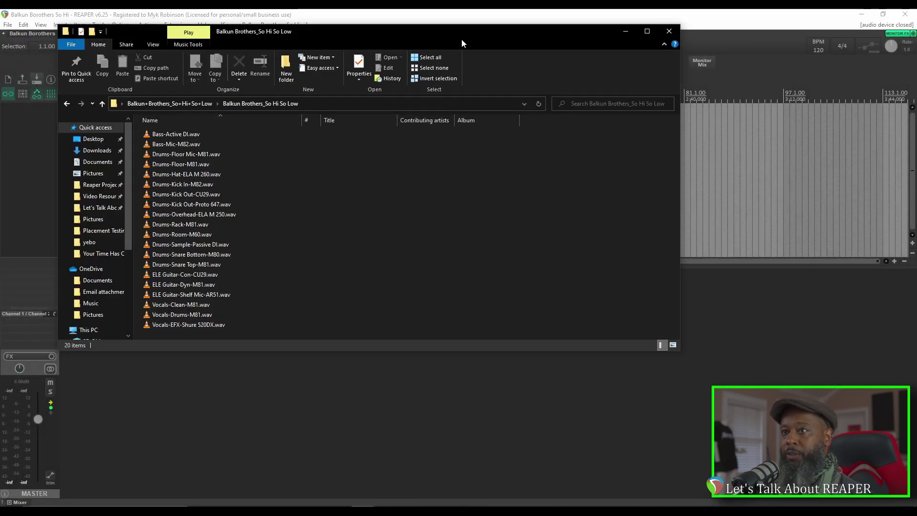
Step: Drop all 20 Balkun Brothers WAV files into the project, each on a separate track
left_click_drag(461, 43, 585, 53)
key("ctrl+a")
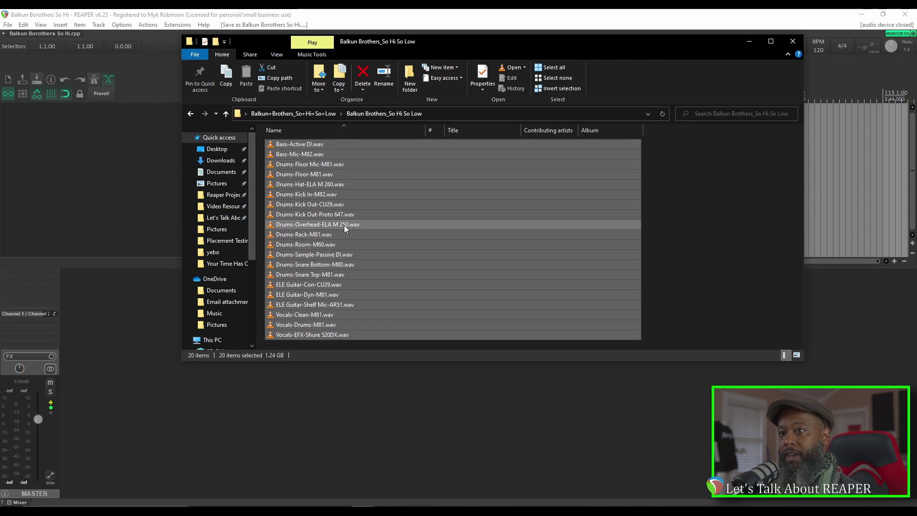
left_click_drag(345, 229, 129, 181)
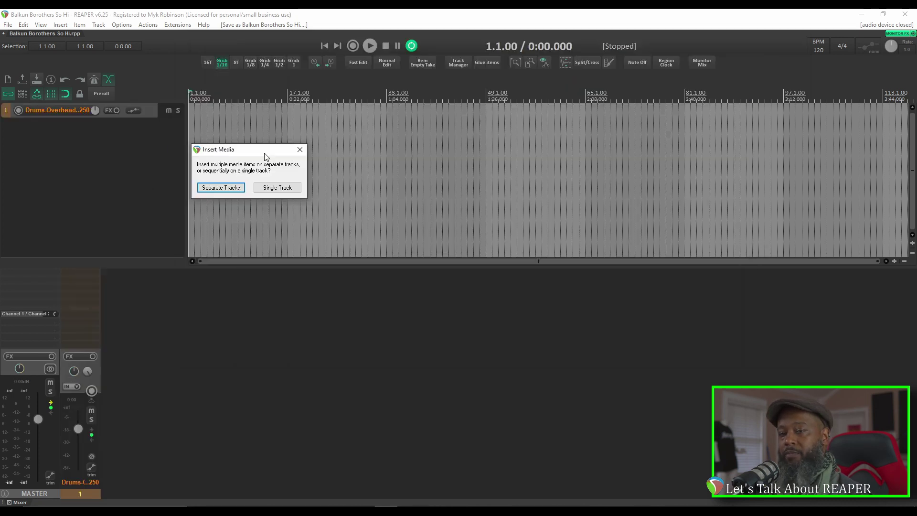
left_click(222, 188)
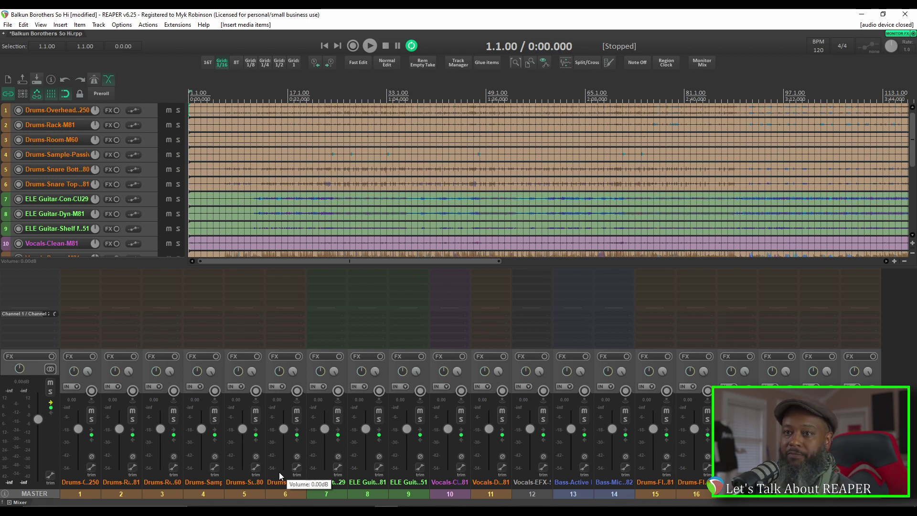
left_click(7, 25)
Step: Verify in Project Settings that media is stored in the 'Audio' folder, then return to Explorer
left_click(45, 161)
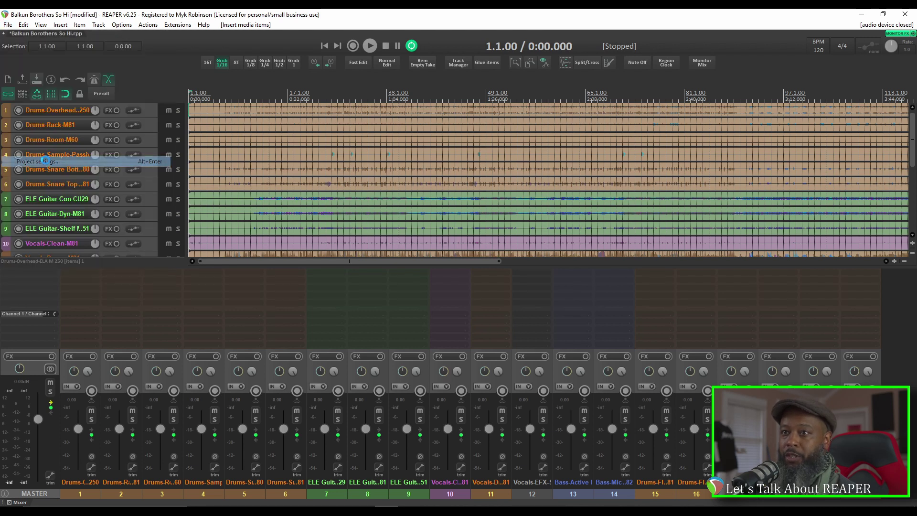
left_click(234, 129)
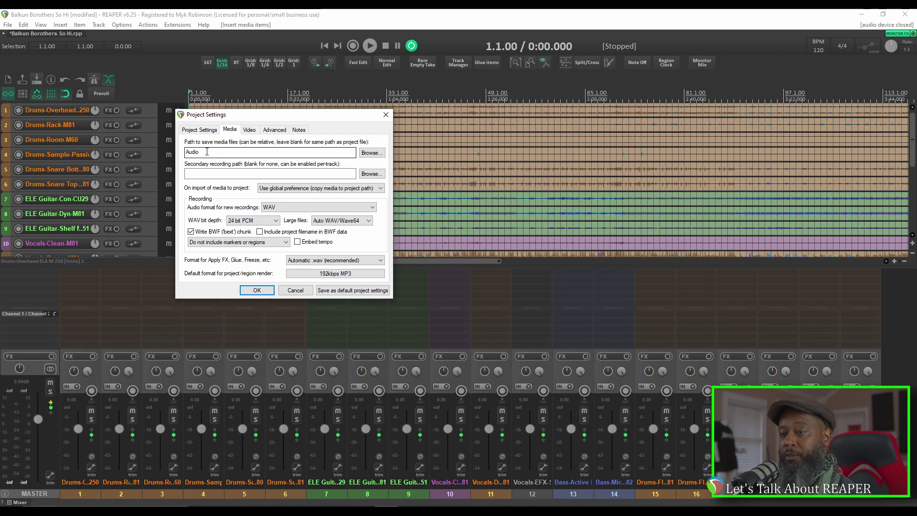
left_click(199, 129)
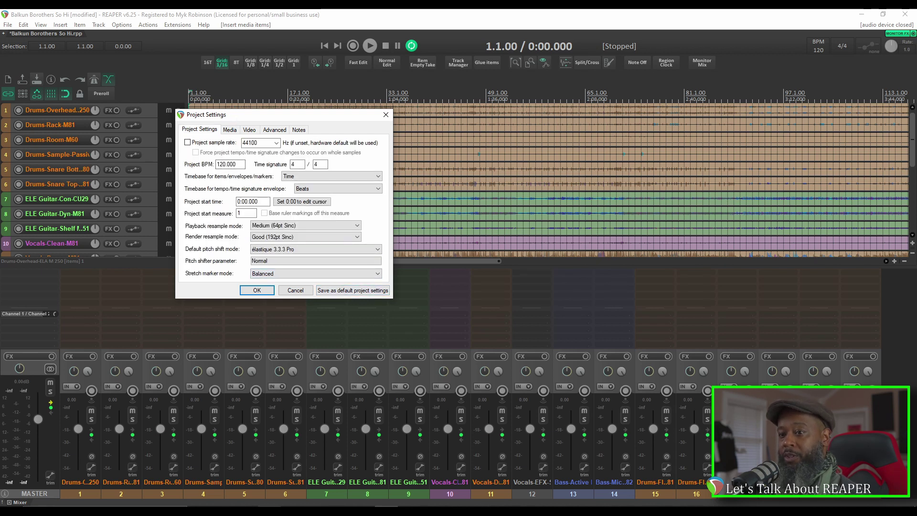
left_click(405, 473)
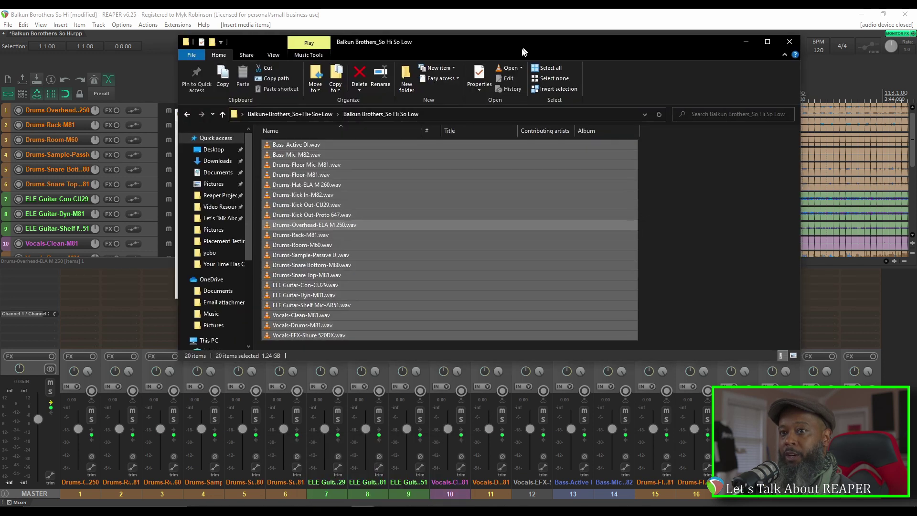
Step: Check Reaper Projects > Balkun Borothers So Hi > Audio holds the 20 WAV copies, then close Explorer
left_click_drag(523, 49, 473, 53)
left_click(167, 198)
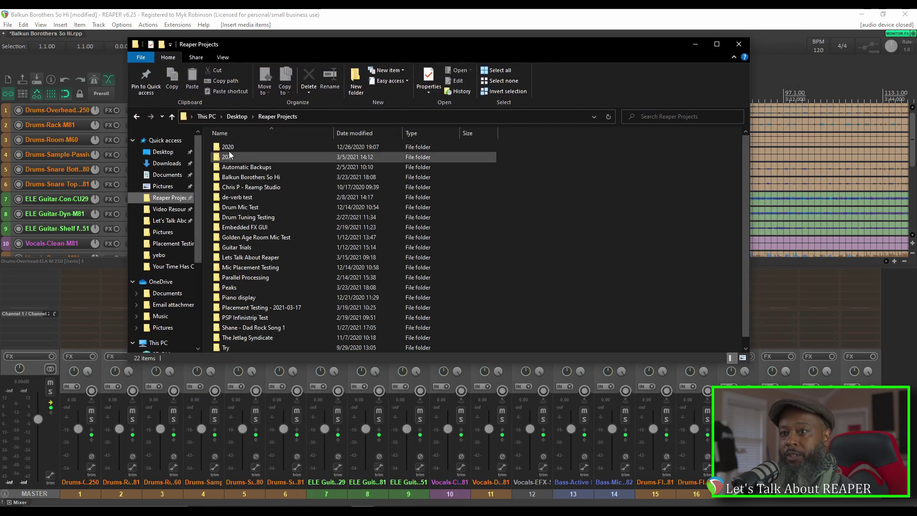
double_click(237, 178)
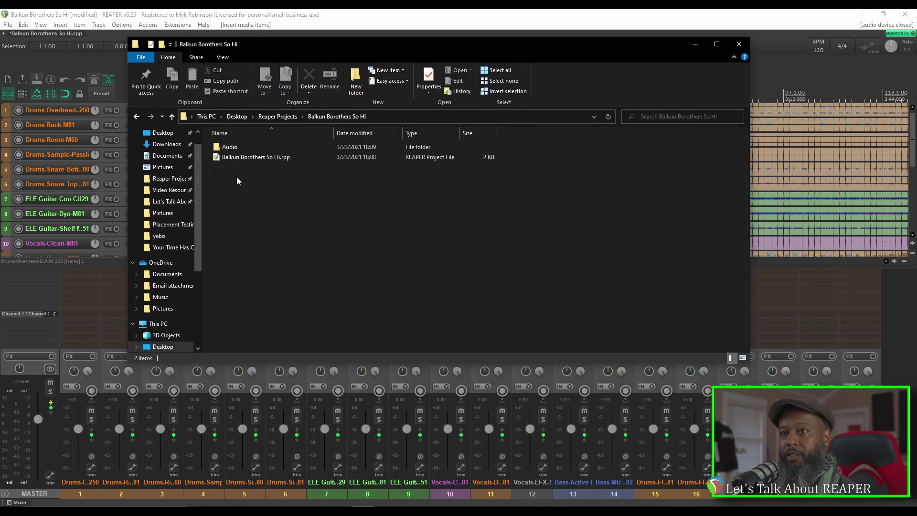
left_click(234, 149)
double_click(233, 149)
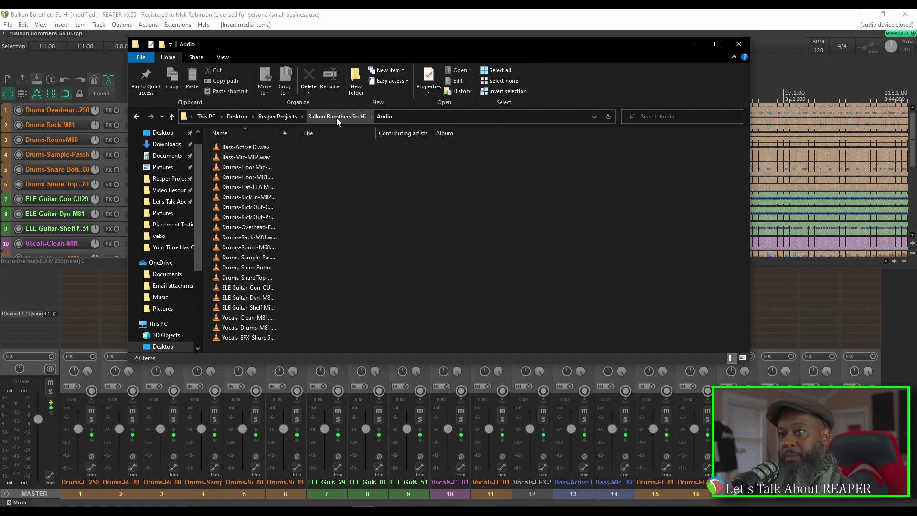
left_click(738, 44)
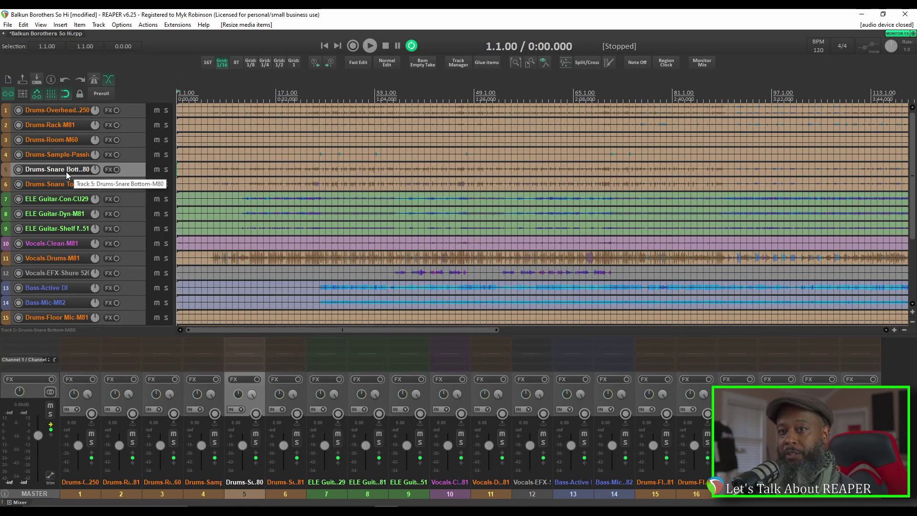
Step: Select track 2, leave the Drums-Rack-M81 name unchanged in TCP and mixer, then show the View menu
key("Up")
key("Up")
key("Up")
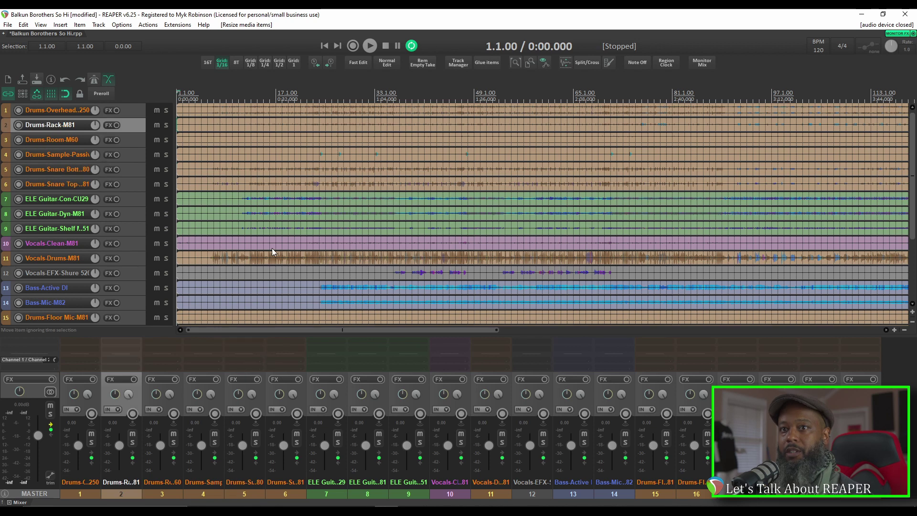
double_click(64, 125)
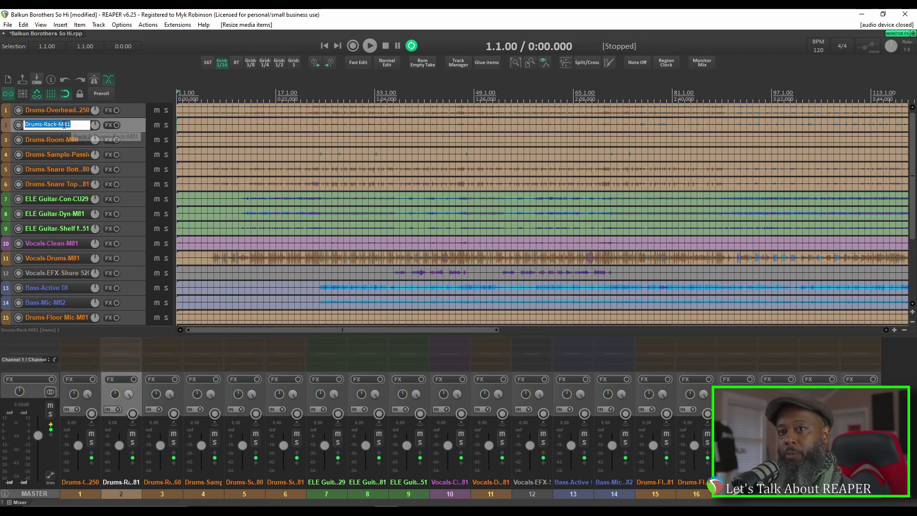
double_click(115, 481)
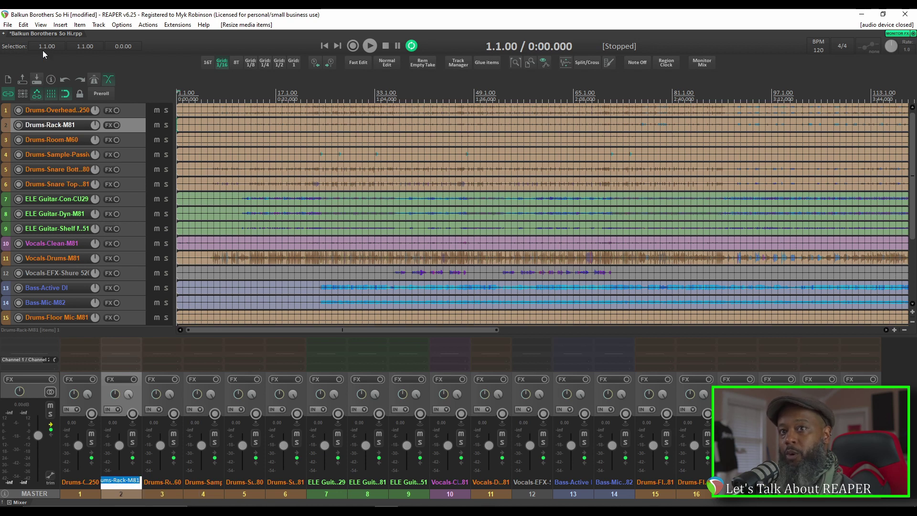
left_click(41, 24)
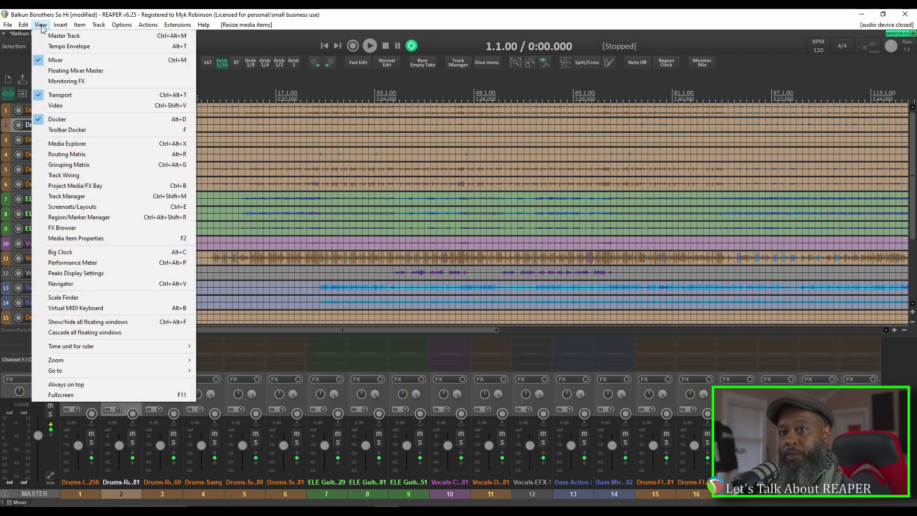
left_click(57, 197)
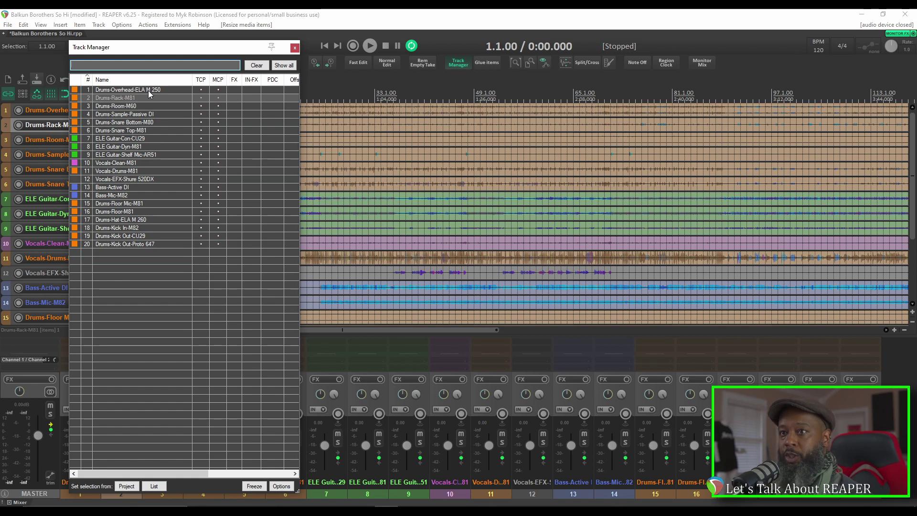
left_click(295, 48)
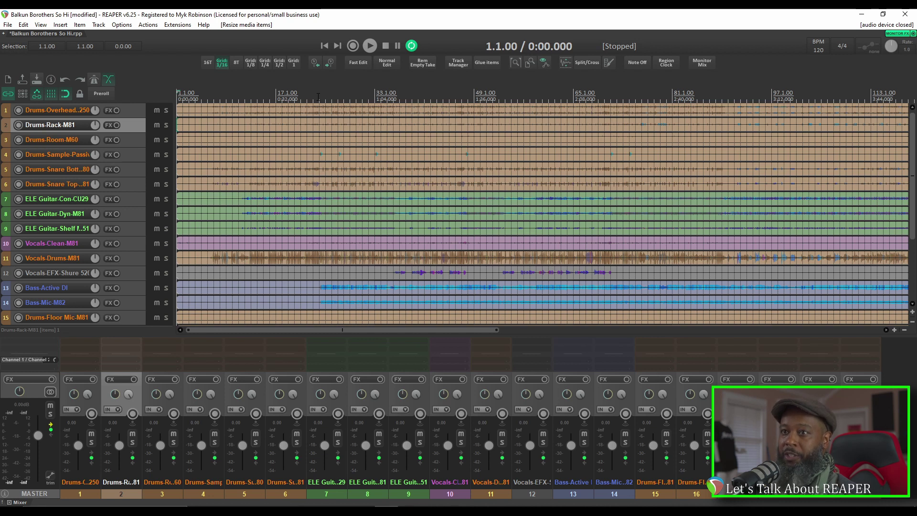
left_click(318, 96)
key("space")
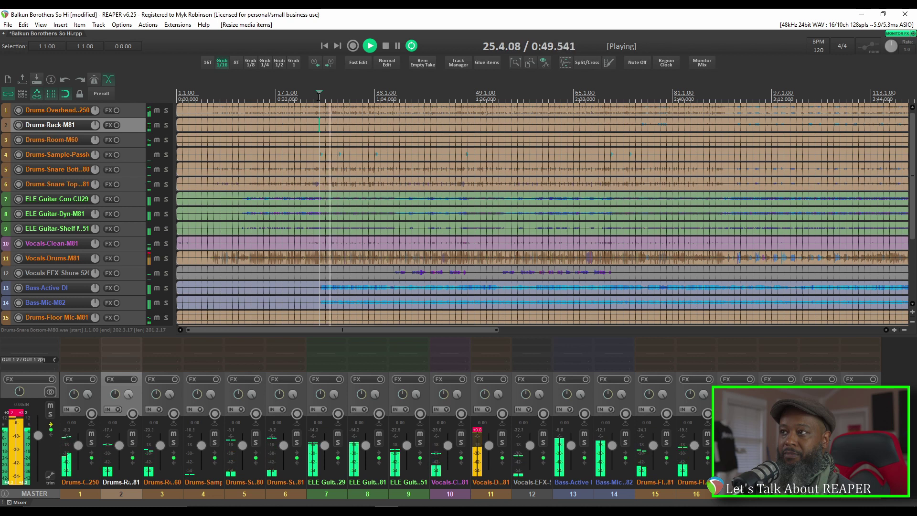
Step: Stop playback so the play position returns to 0:46.000
key("space")
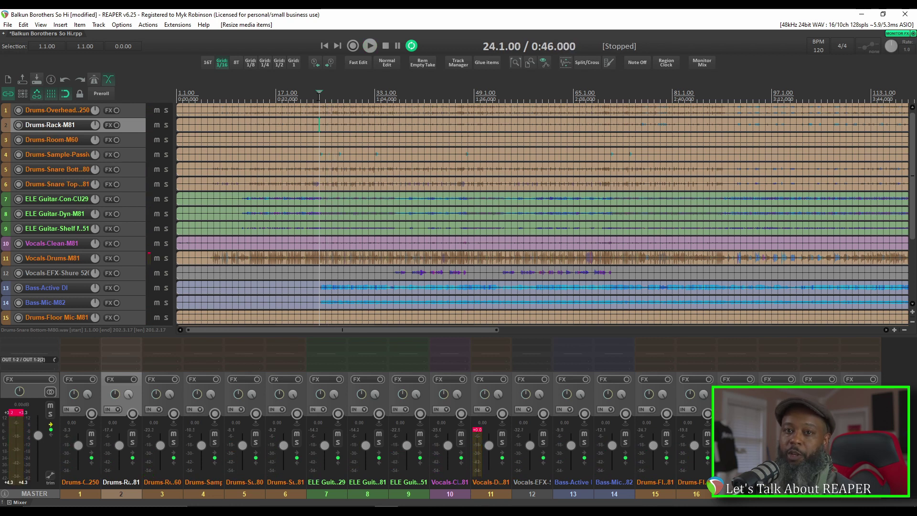